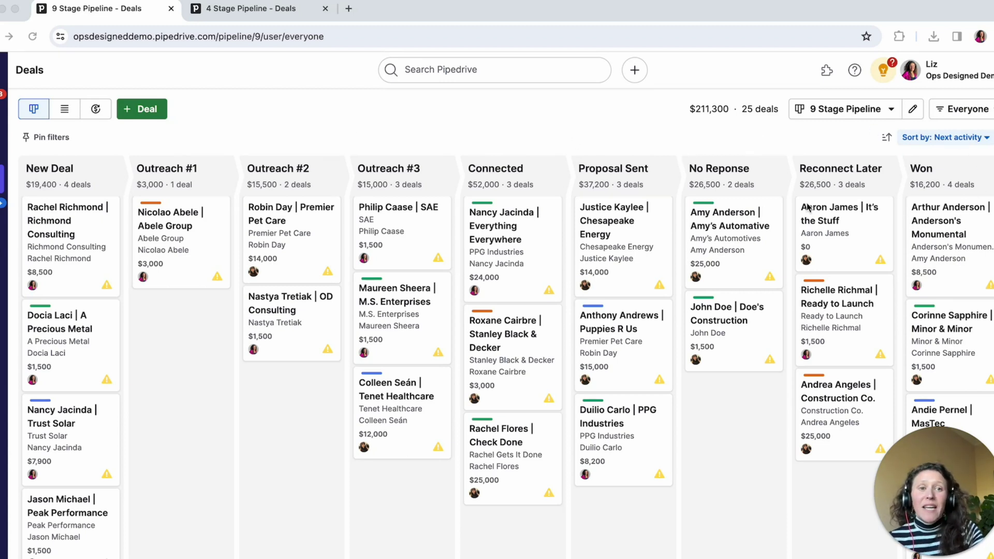
Bring the browser window with the Pipedrive pipeline boards into focus.
left_click(731, 148)
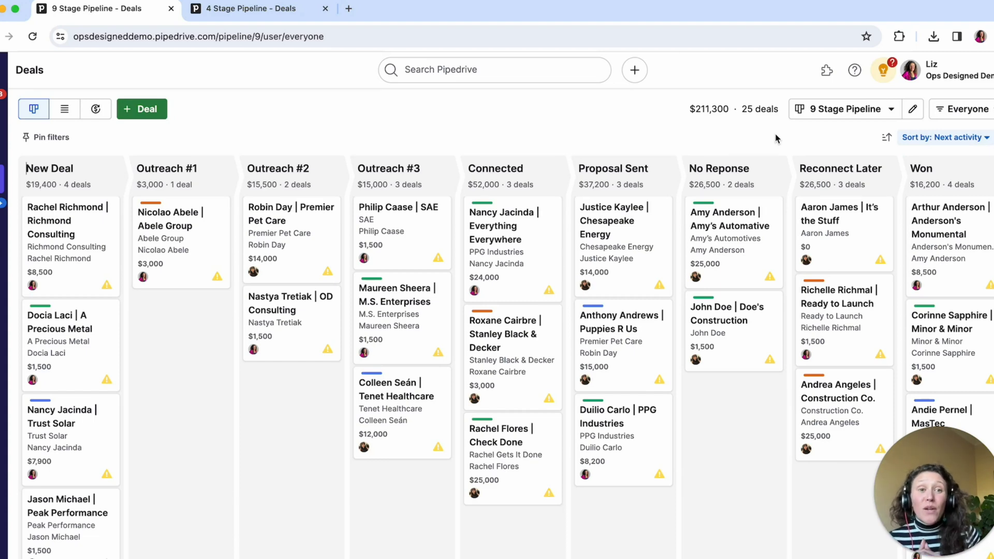
Flip back and forth between the 9-stage and 4-stage pipeline boards to compare them.
left_click(247, 10)
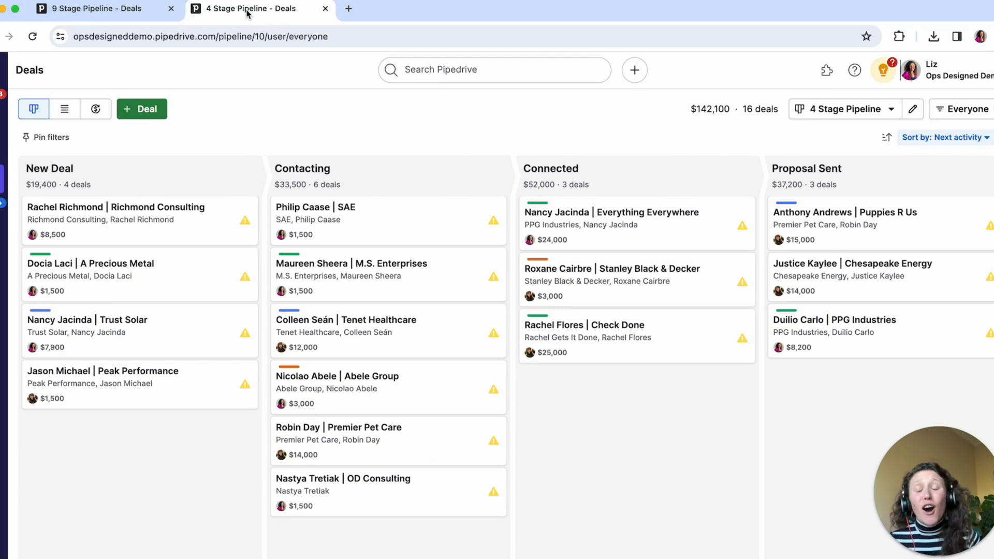
left_click(131, 9)
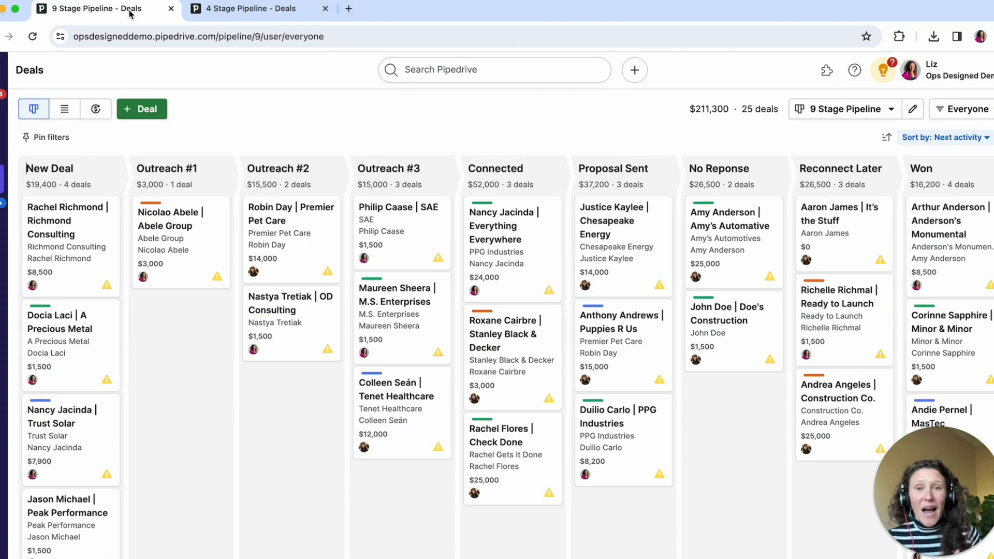
left_click(206, 15)
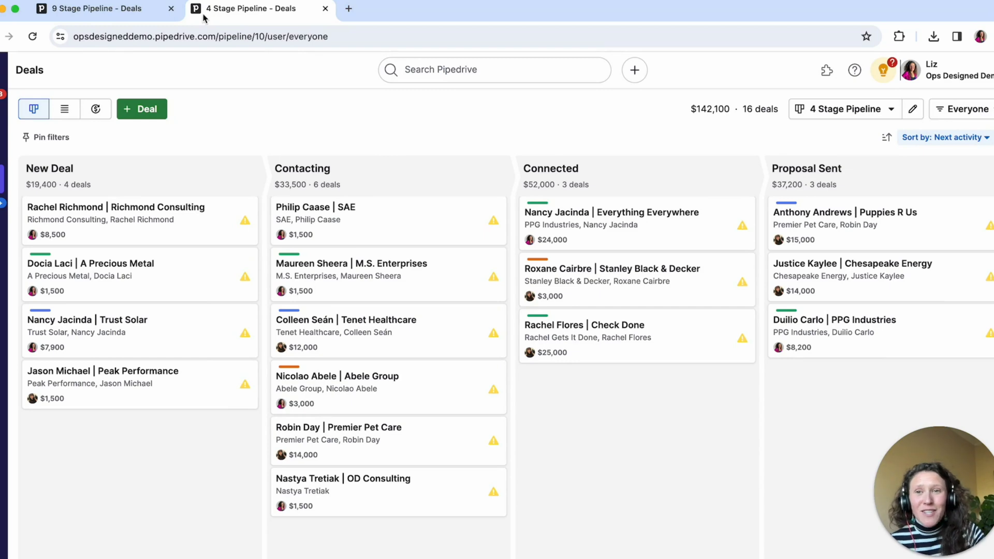
left_click(154, 17)
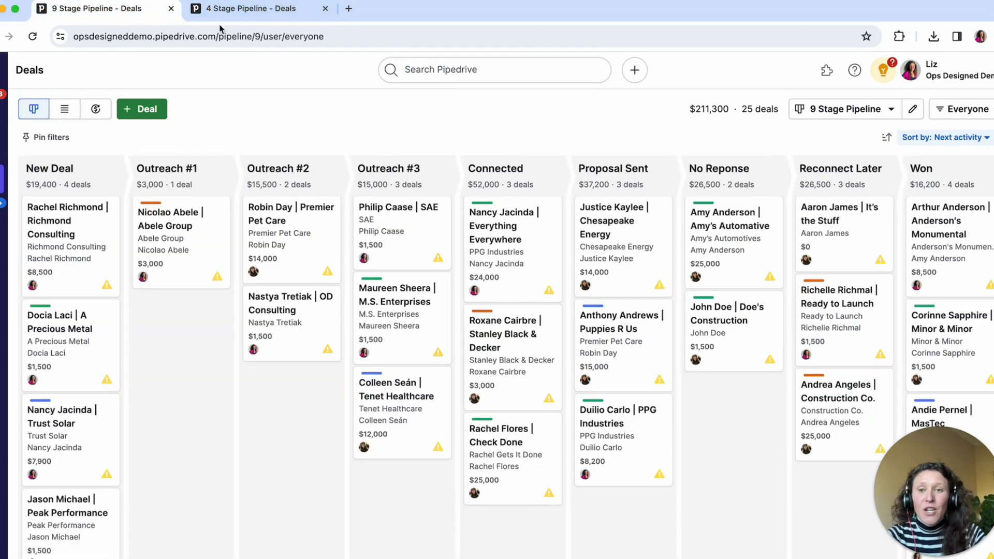
left_click(252, 9)
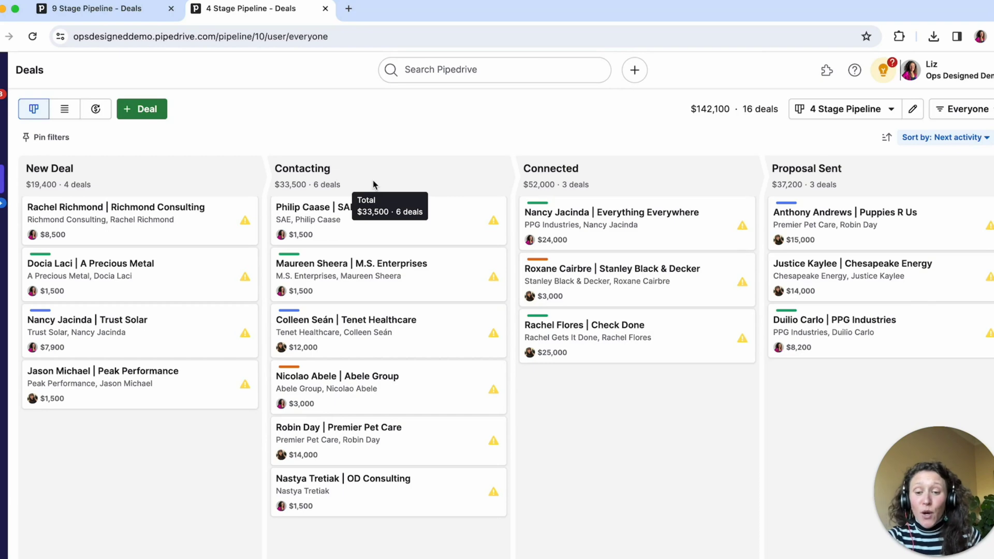
Compare header totals: 25 deals ($211,300) on the 9-stage board versus 16 ($142,100) on the 4-stage.
left_click(117, 10)
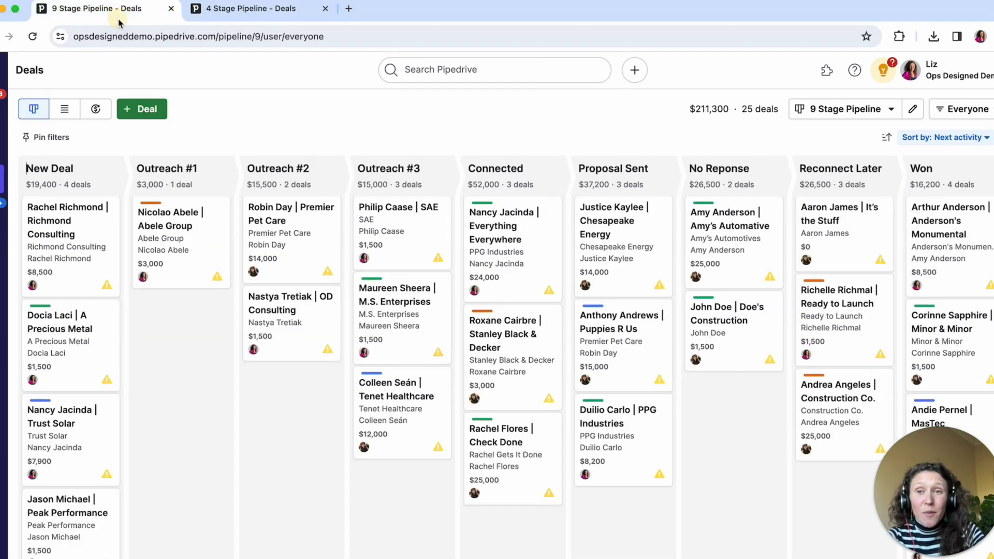
left_click_drag(692, 109, 780, 111)
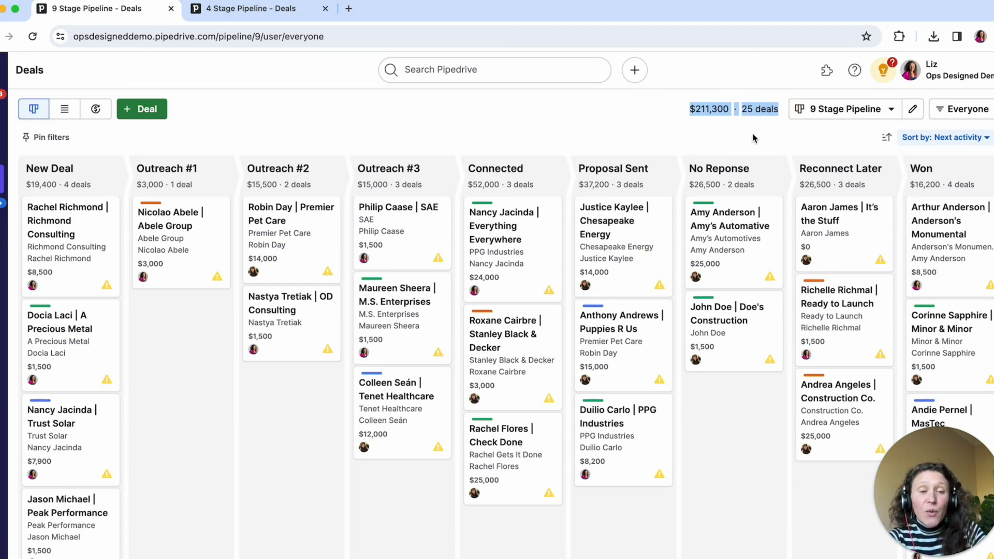
left_click(222, 11)
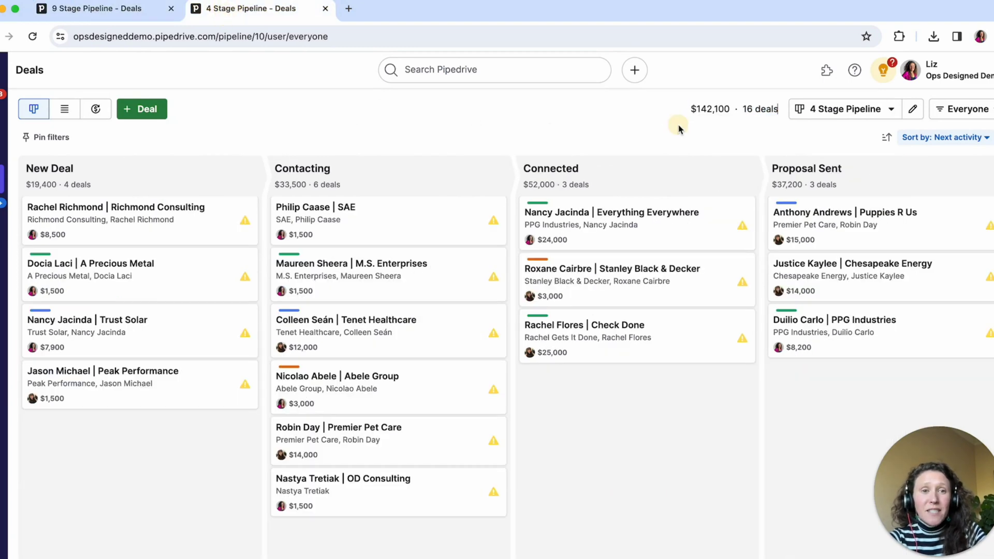
left_click_drag(688, 110, 776, 113)
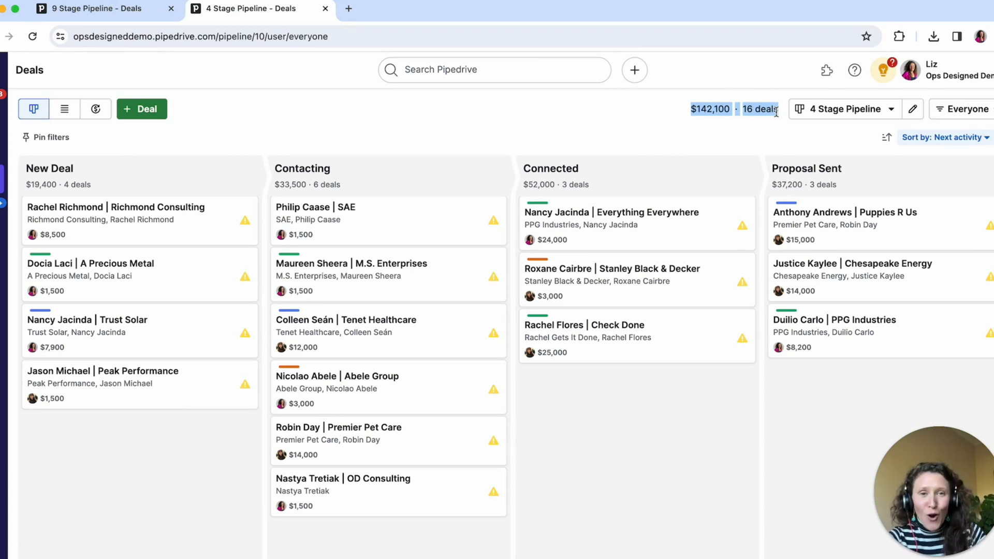
left_click(733, 148)
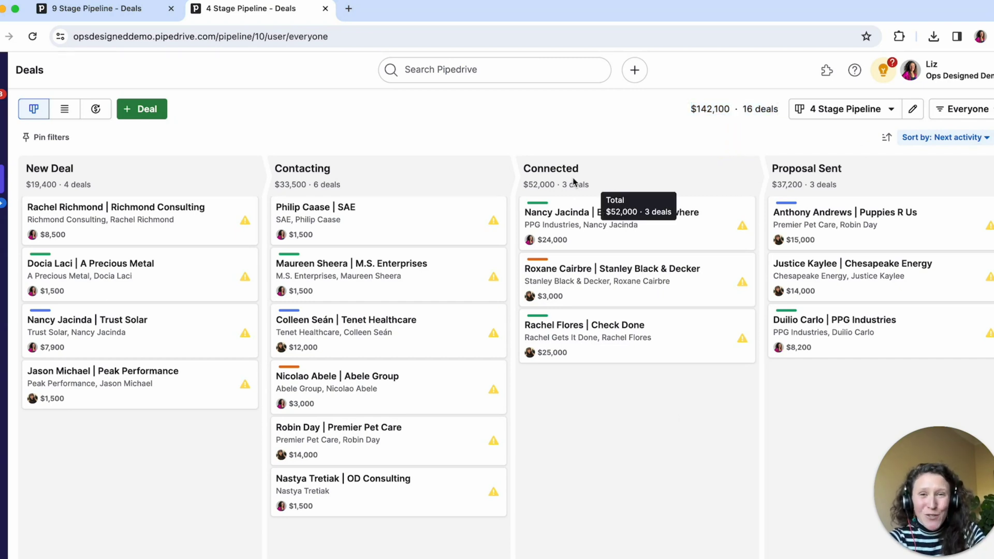
left_click(790, 151)
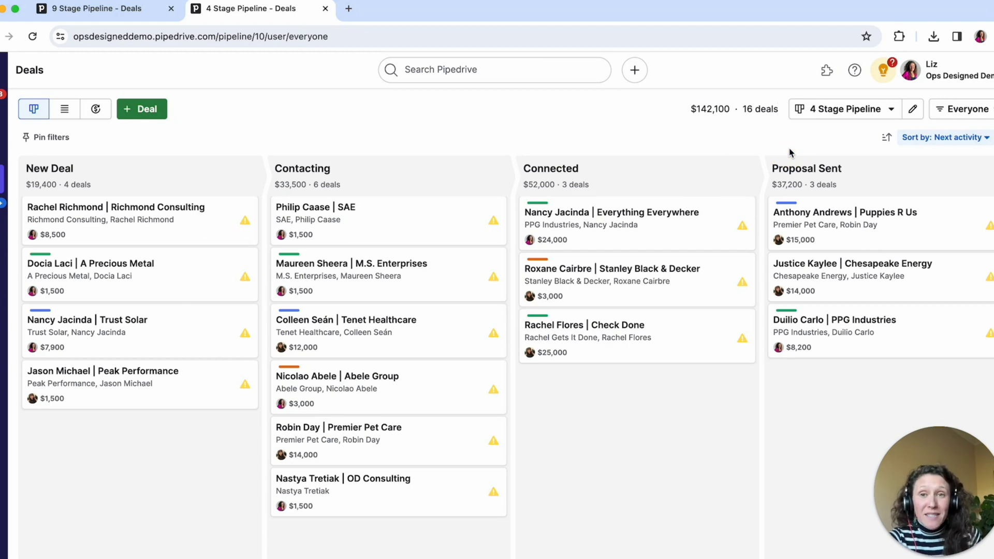
Apply the 'Deals is Open / Won / Lost' filter, confirming 25 deals worth $211,300.
left_click(835, 111)
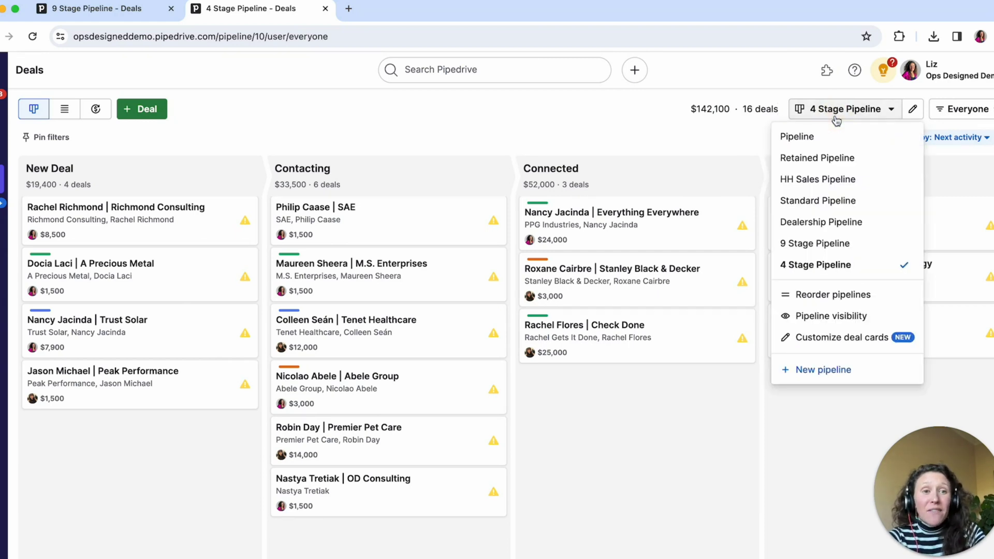
left_click(943, 115)
type("op")
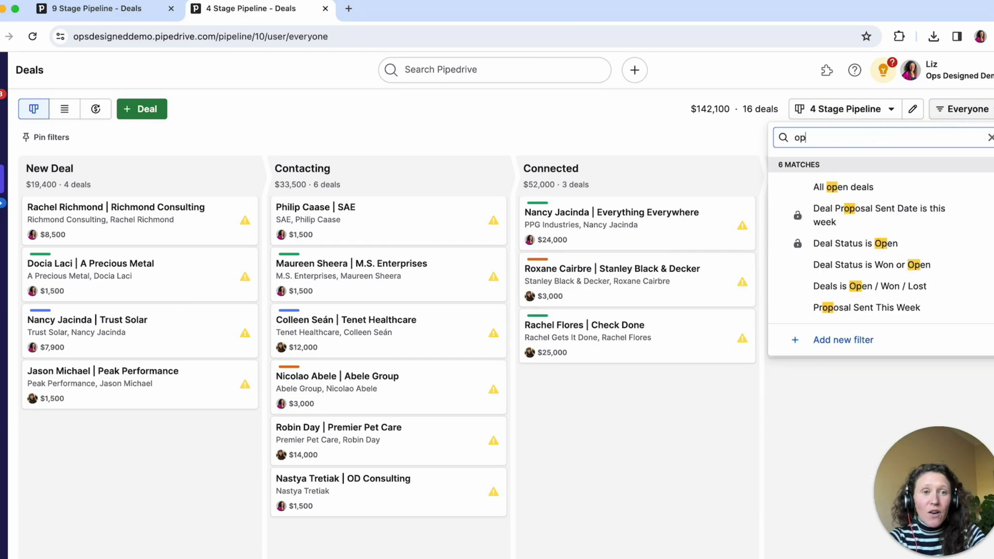
left_click(899, 287)
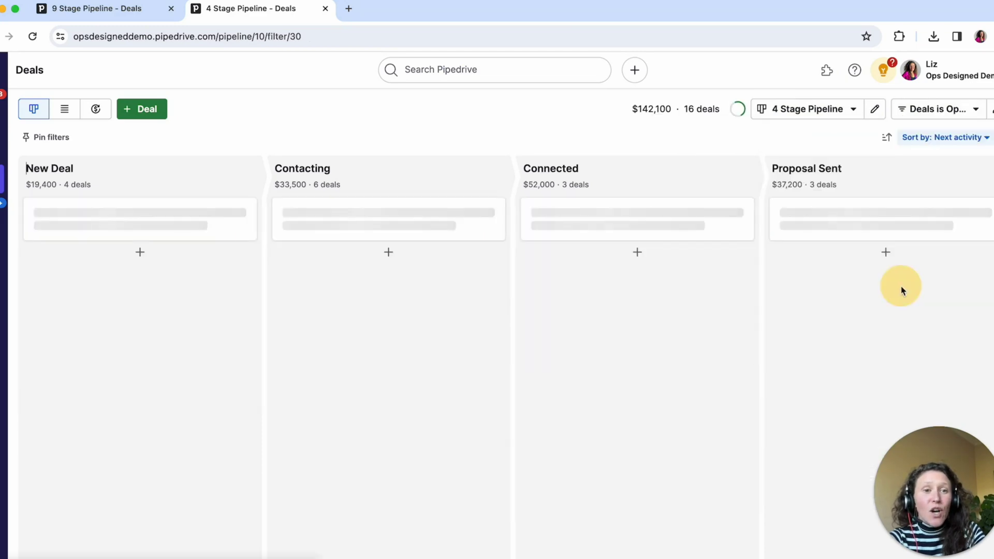
triple_click(722, 109)
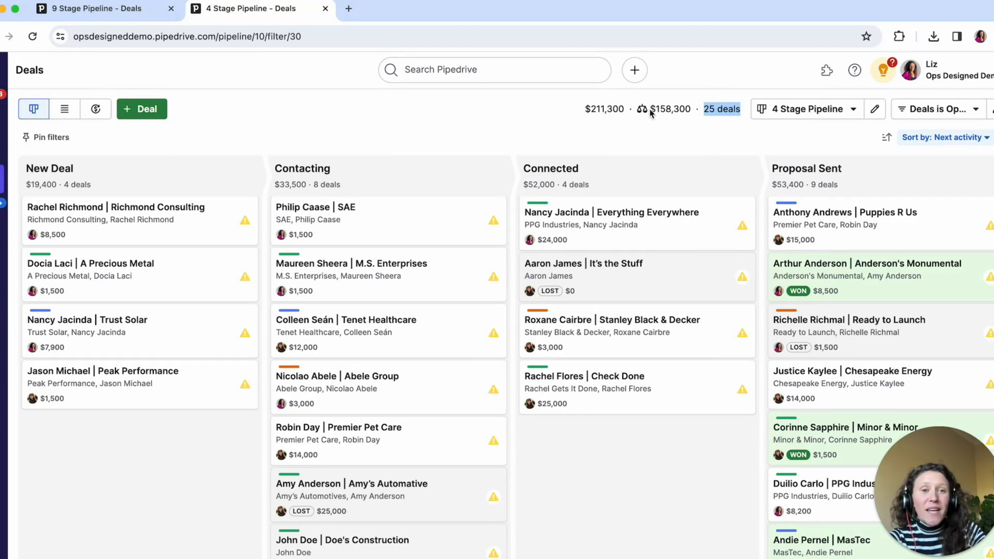
double_click(604, 109)
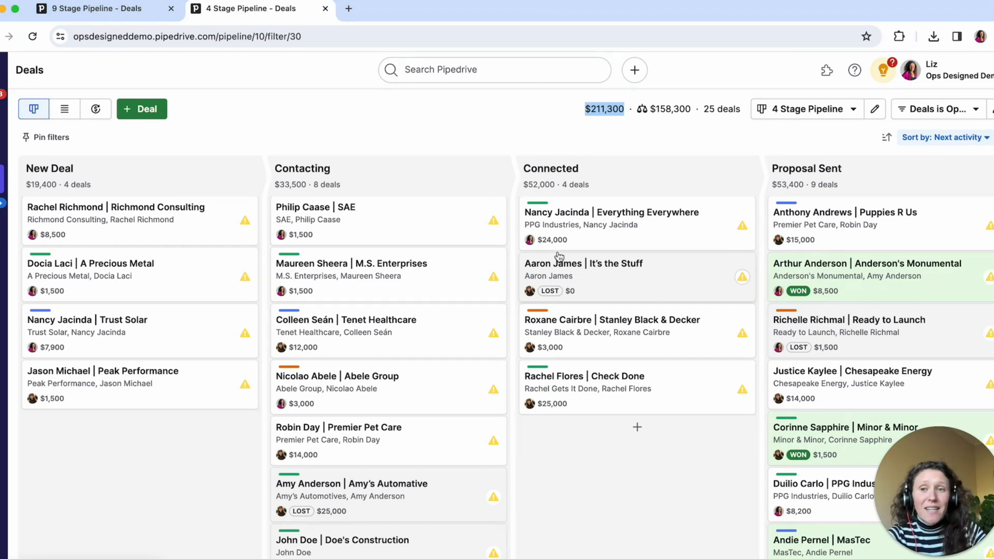
Show both pipelines as deal lists, applying the 9 Stage Pipeline Deals filter on the 9-stage tab.
left_click(67, 114)
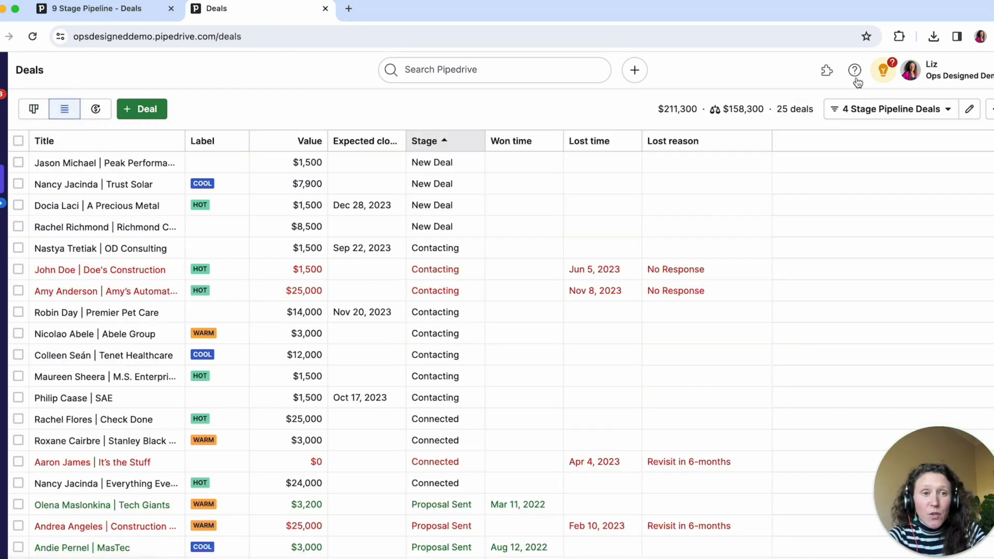
left_click(861, 109)
left_click(719, 244)
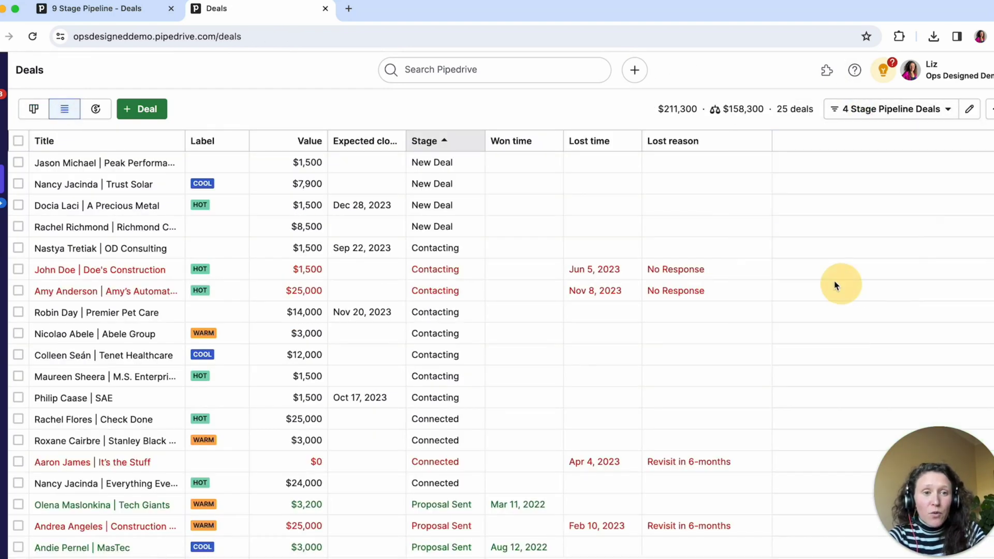
left_click(75, 15)
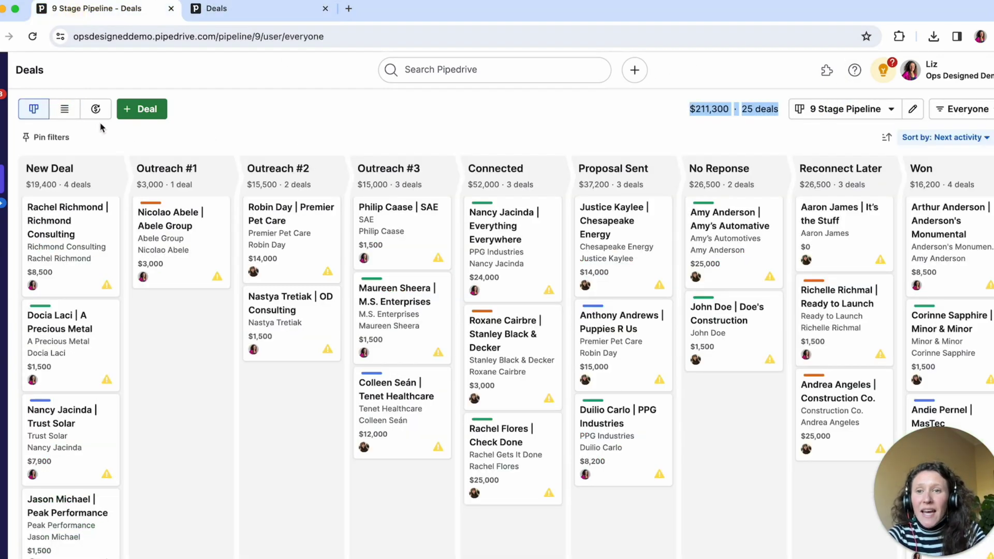
left_click(66, 111)
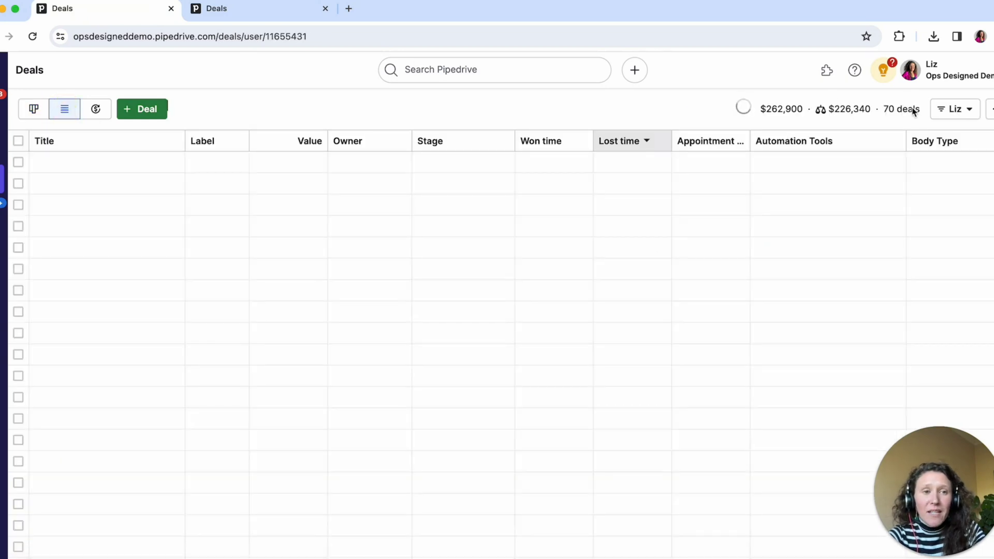
left_click(942, 111)
left_click(820, 303)
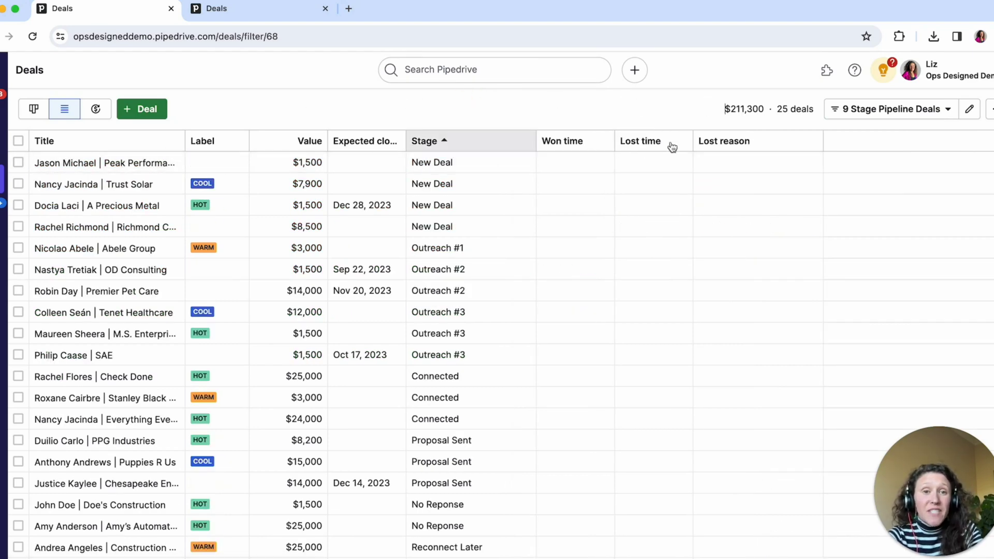
Compare the two deal lists, ending on the 4-stage list's won/lost times and lost reasons.
left_click(252, 14)
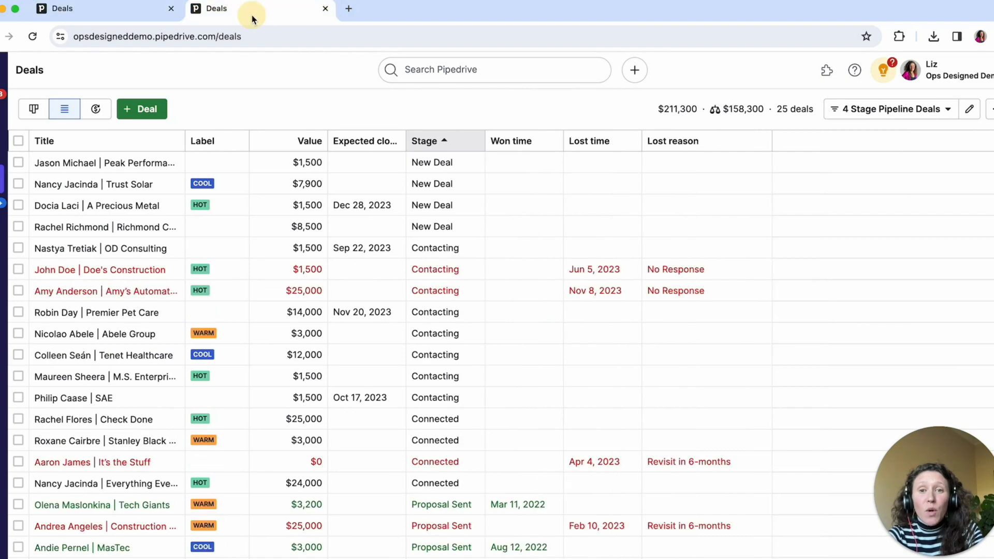
left_click(136, 13)
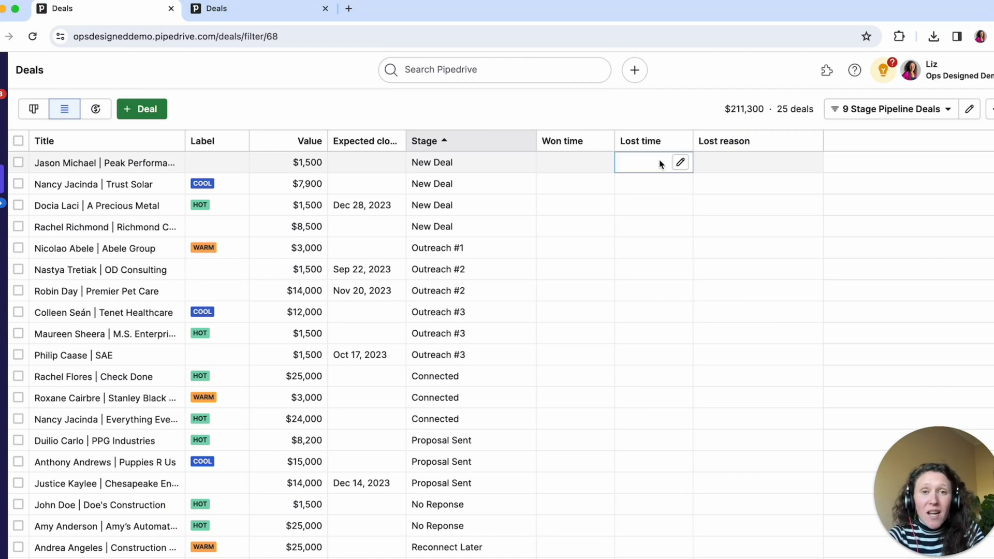
scroll(471, 311, "down", 2)
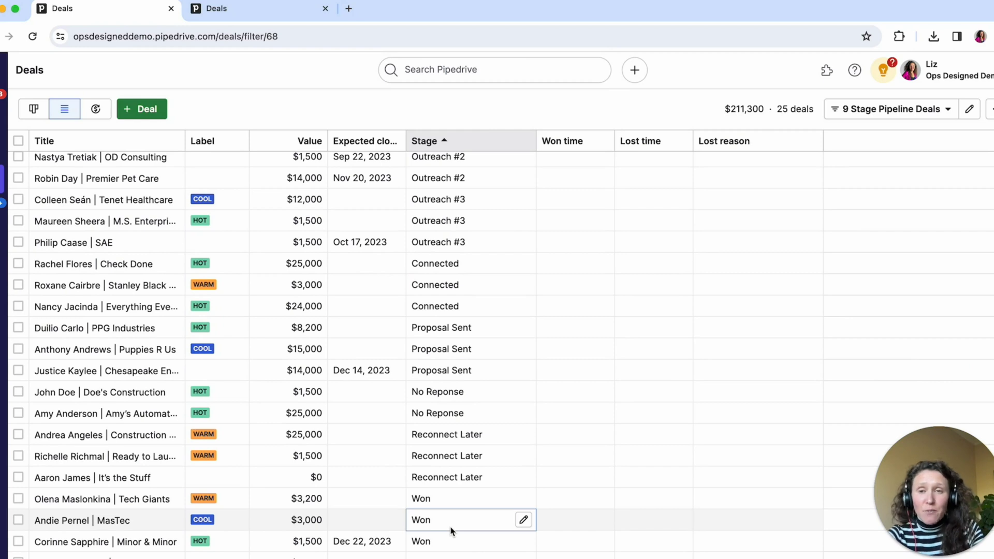
left_click(242, 17)
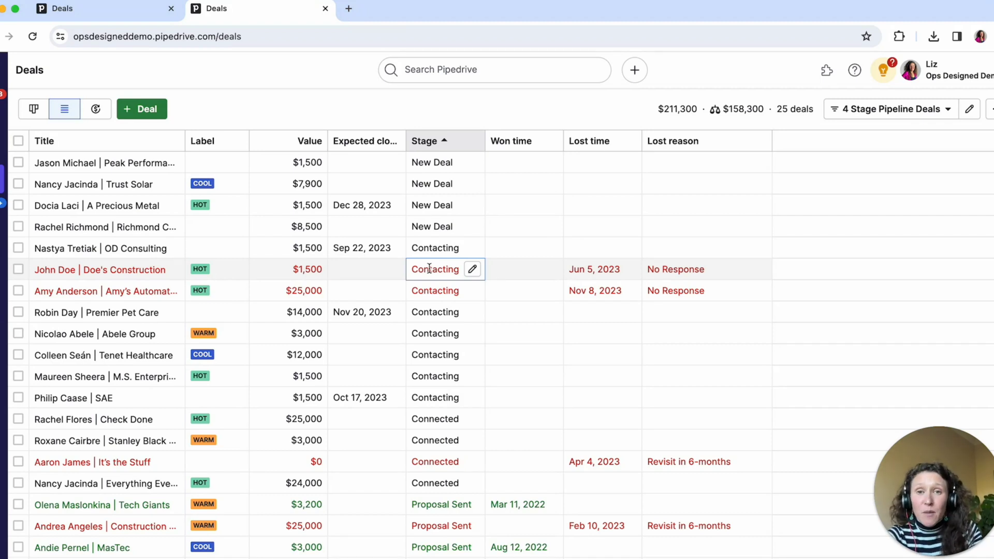
left_click(98, 16)
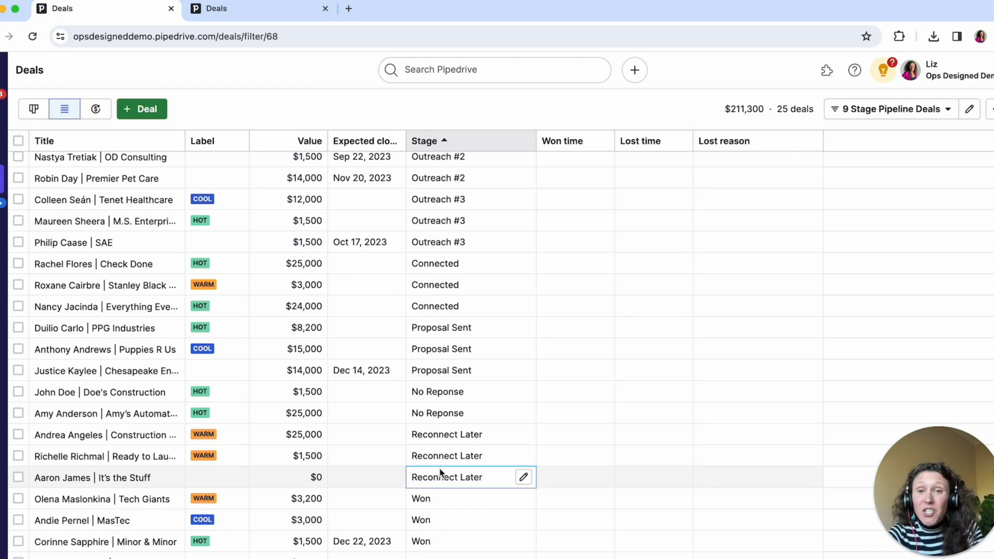
left_click(249, 14)
scroll(480, 306, "down", 1)
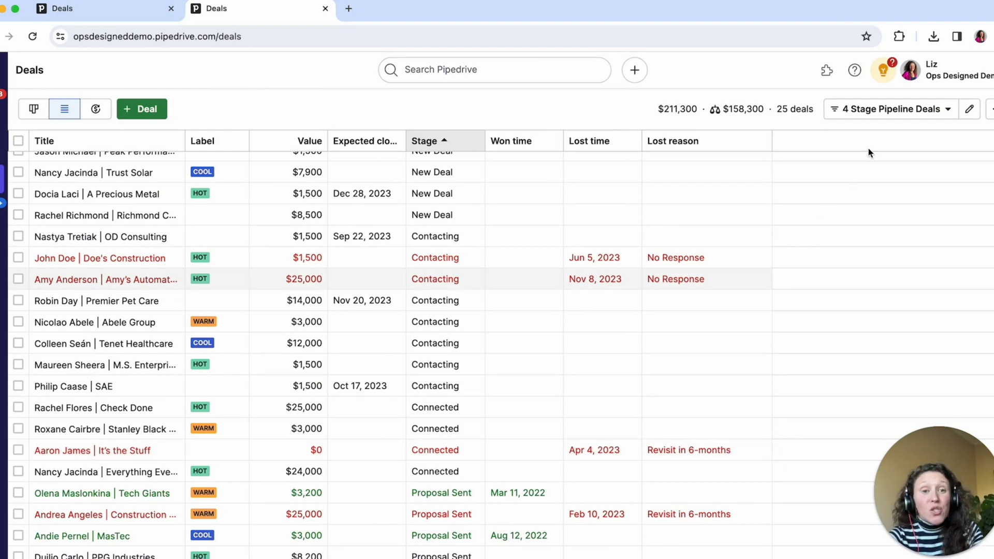
Start a new deal filter with the condition Lost reason is Revisit in 6-months.
left_click(891, 117)
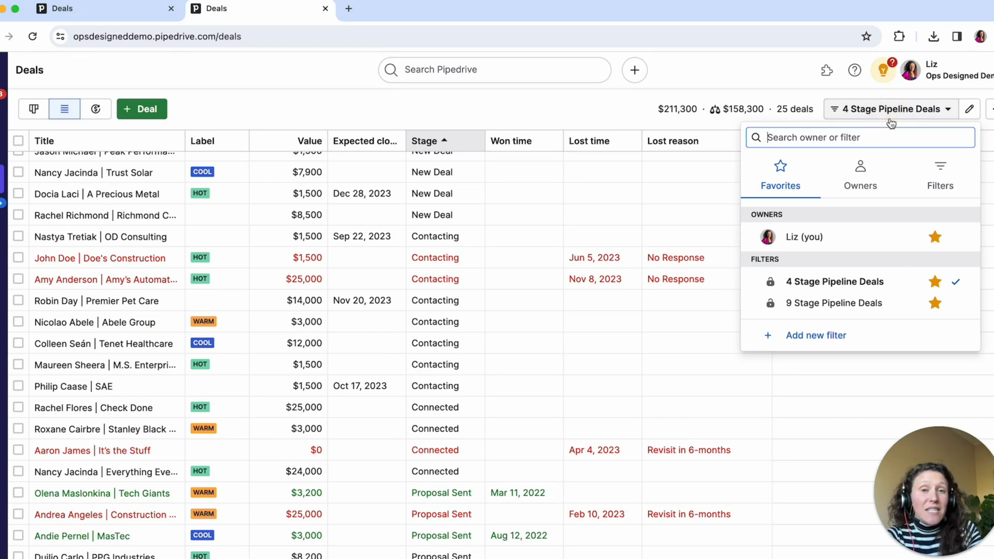
left_click(812, 336)
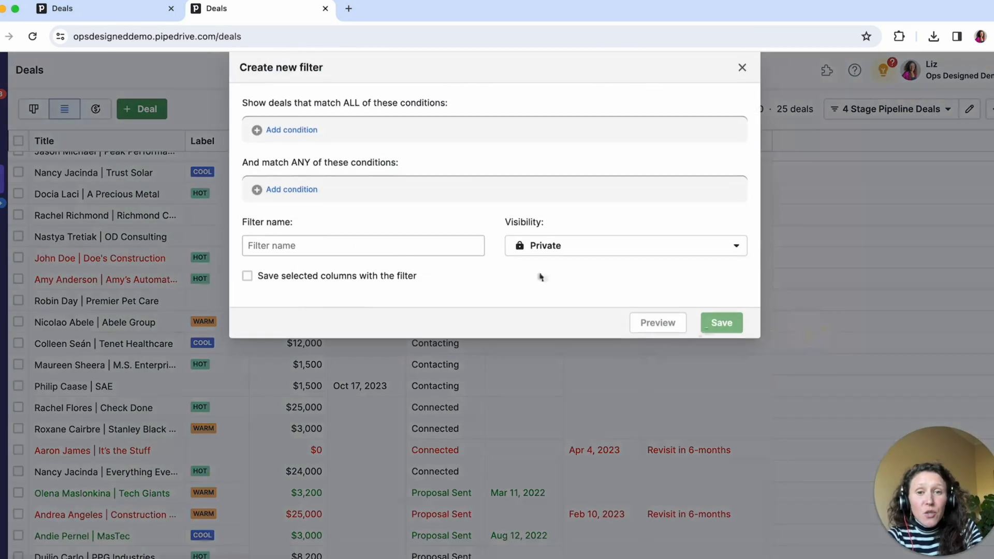
left_click(296, 136)
left_click(352, 139)
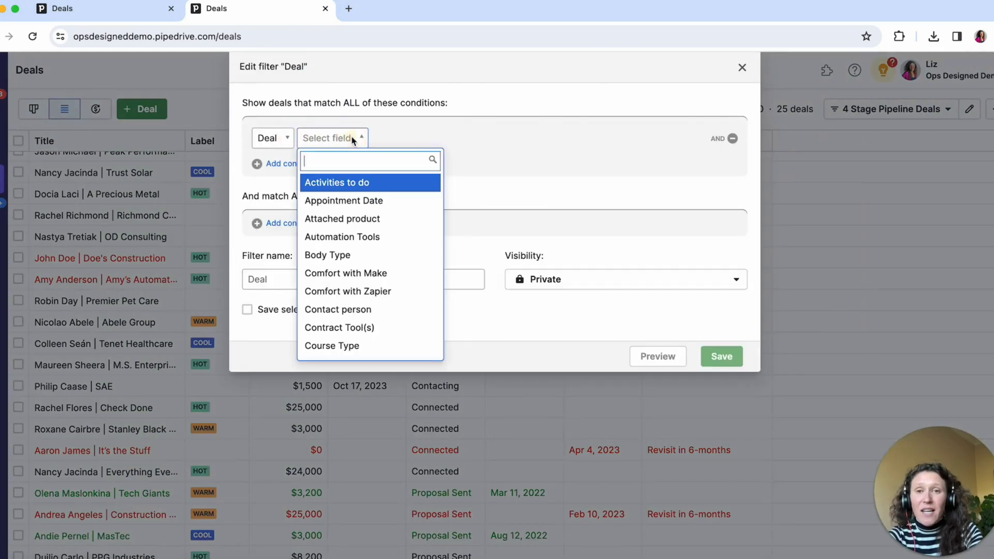
type("los")
left_click(348, 257)
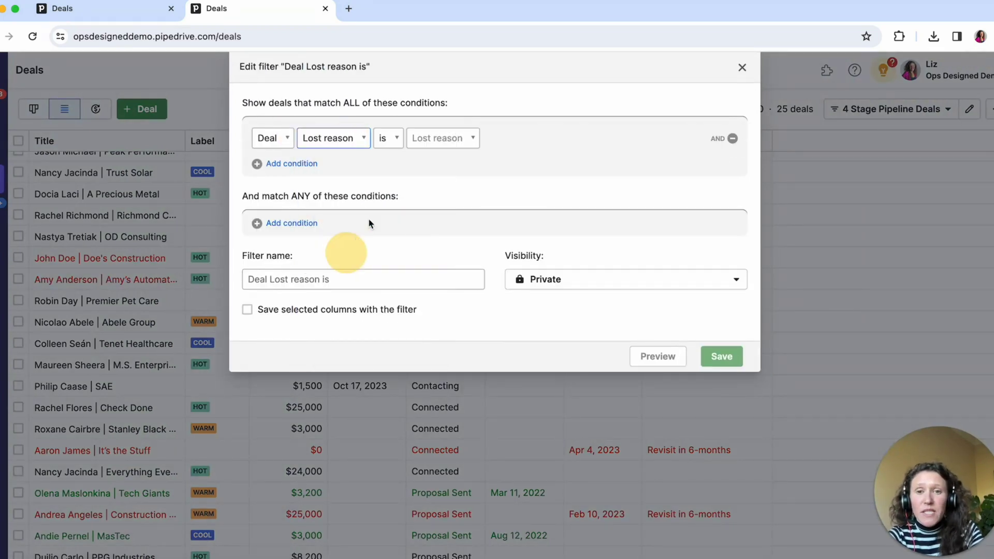
left_click(421, 140)
left_click(435, 197)
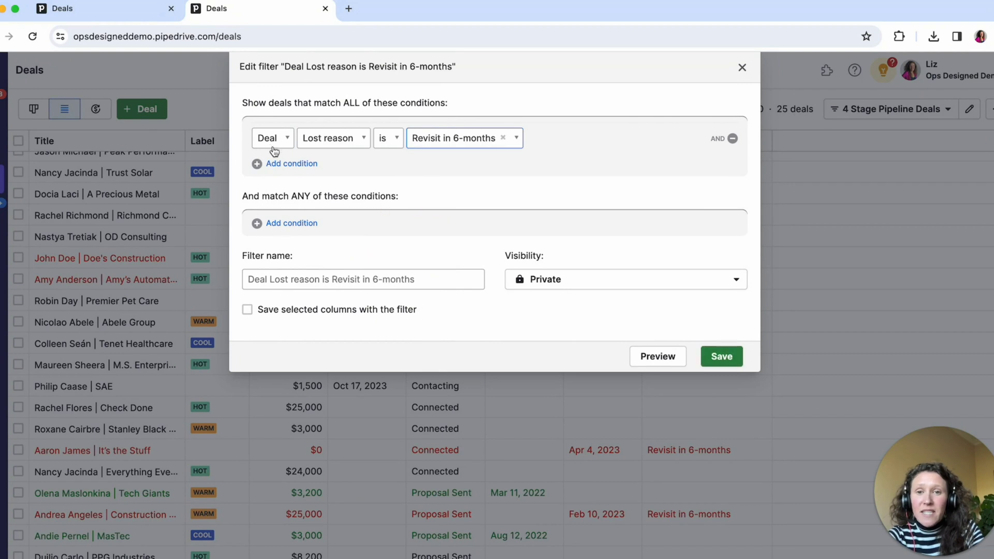
Add the condition Lost time is earlier than 6 months ago and save the filter.
left_click(290, 165)
left_click(327, 170)
type("los")
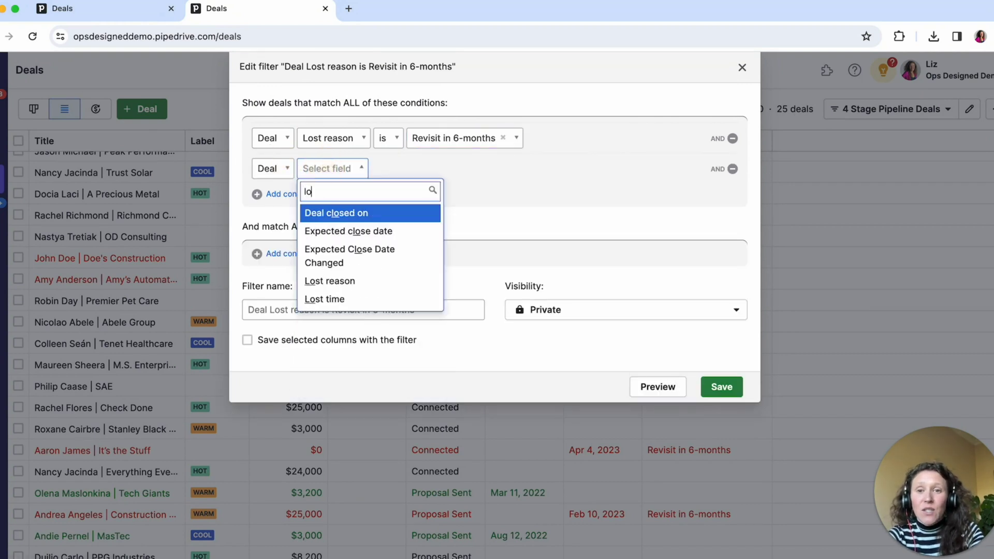
left_click(335, 299)
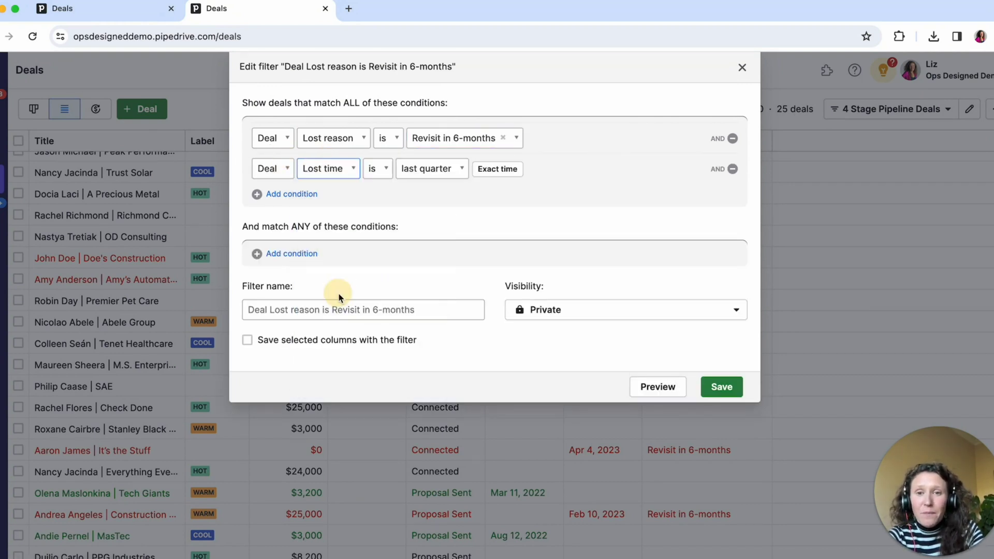
left_click(377, 171)
left_click(412, 226)
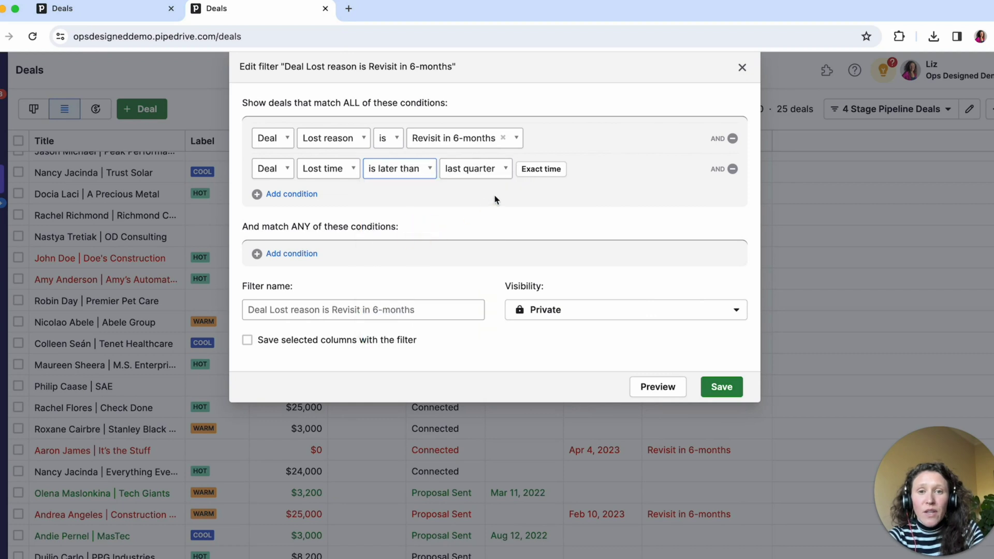
left_click(402, 173)
left_click(399, 244)
left_click(541, 169)
left_click(491, 167)
left_click(573, 167)
left_click(508, 170)
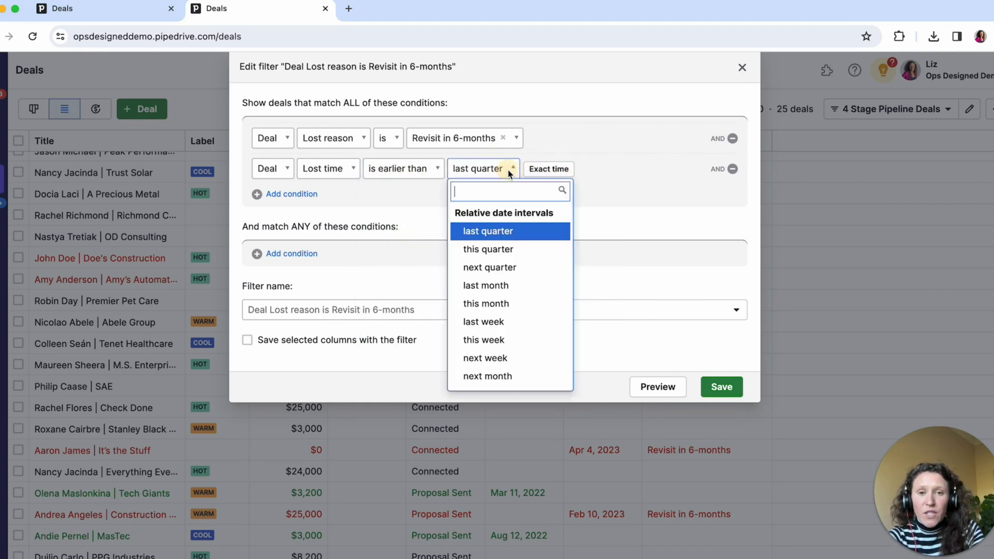
type("6")
left_click(506, 230)
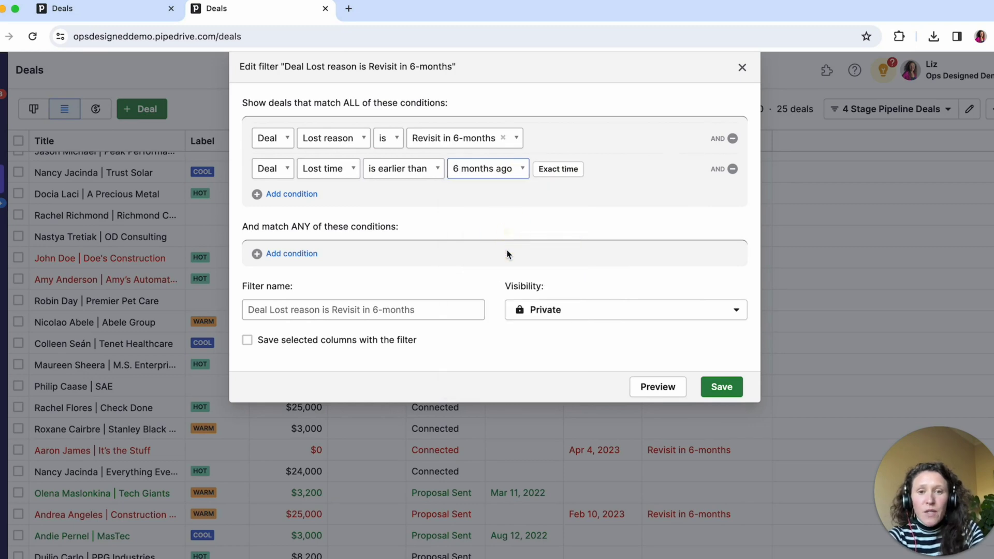
left_click(713, 388)
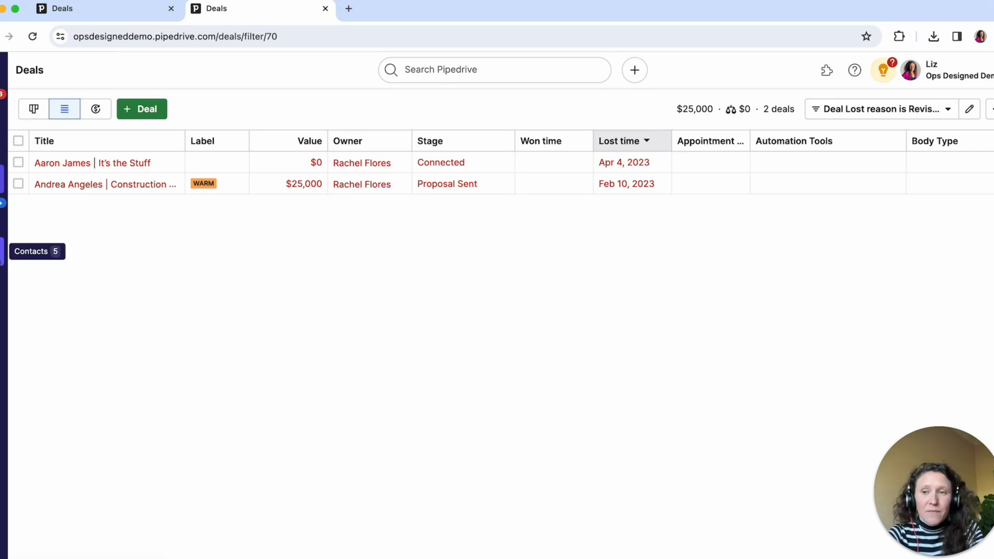
Return both pipelines to board view, open the It's the Stuff deal, then go back to the 4-stage board.
left_click(28, 109)
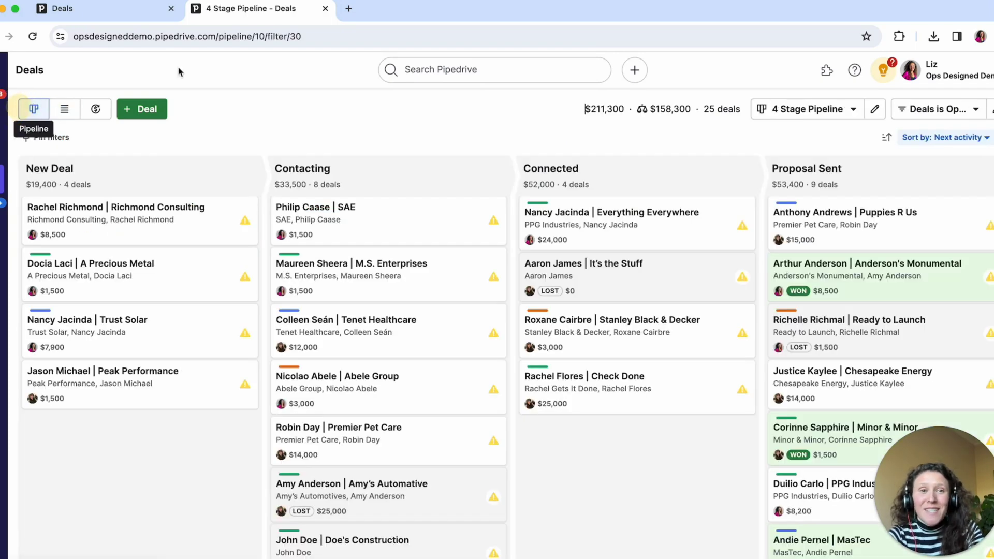
key("ctrl+shift+Tab")
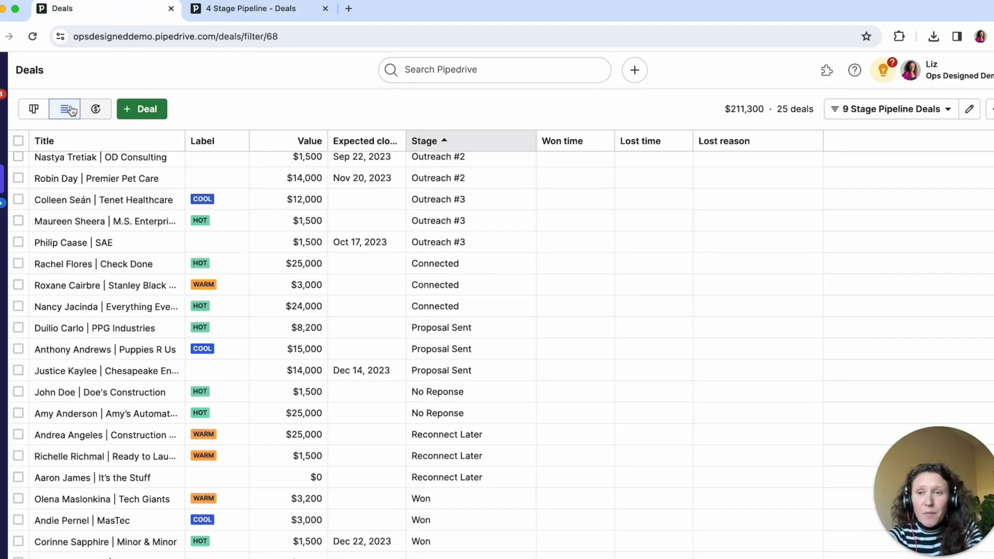
left_click(34, 108)
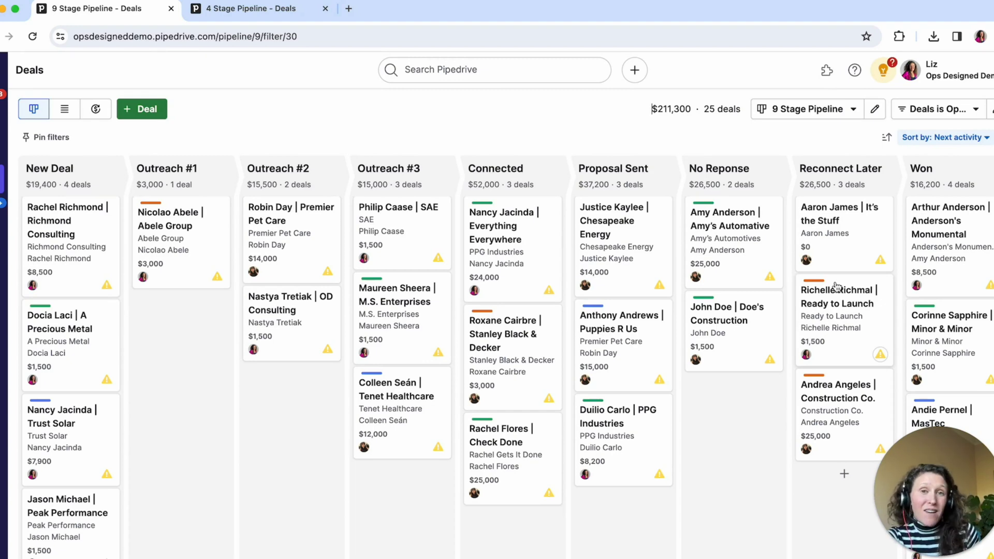
left_click(869, 241)
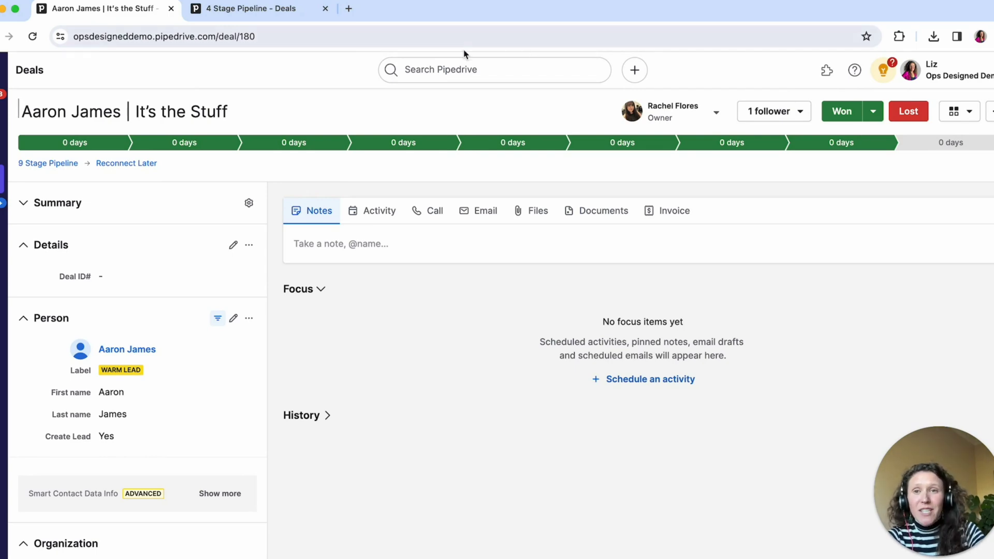
left_click(298, 21)
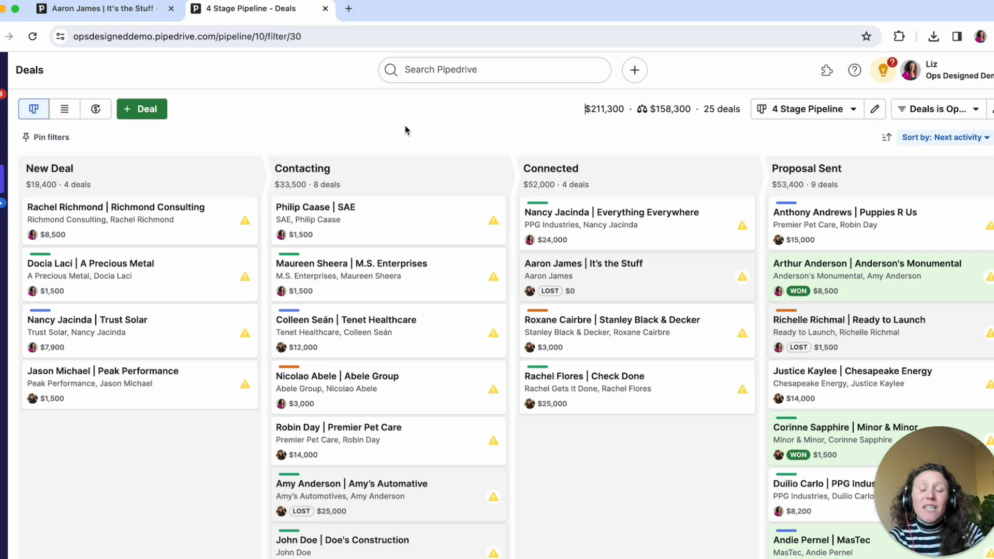